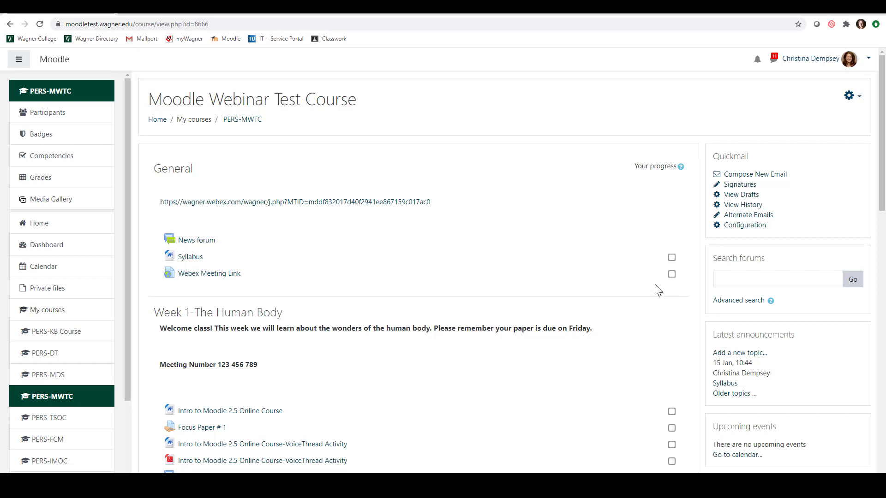
Step: Turn on editing for the course and start adding a Kaltura Video Resource to the General section
click(849, 97)
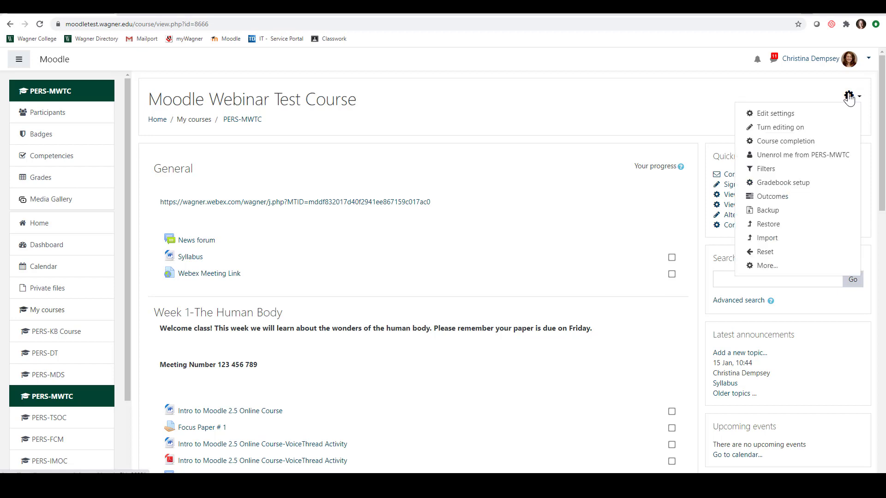
click(795, 128)
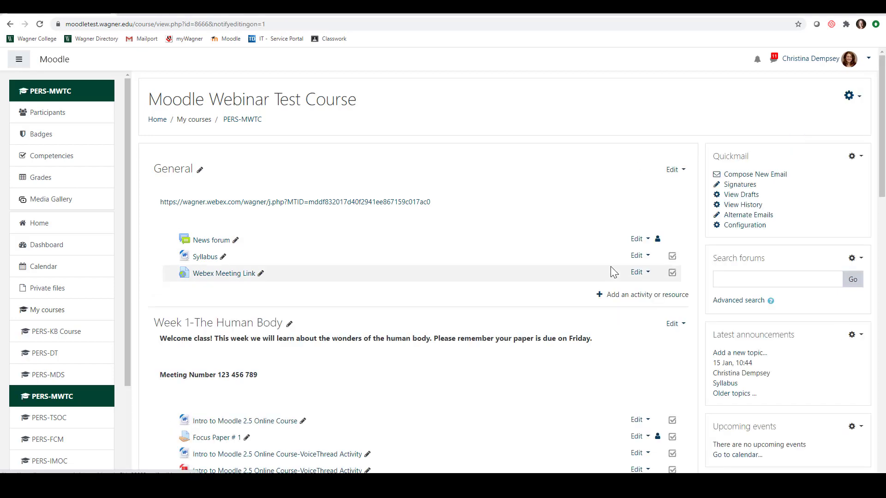
click(620, 295)
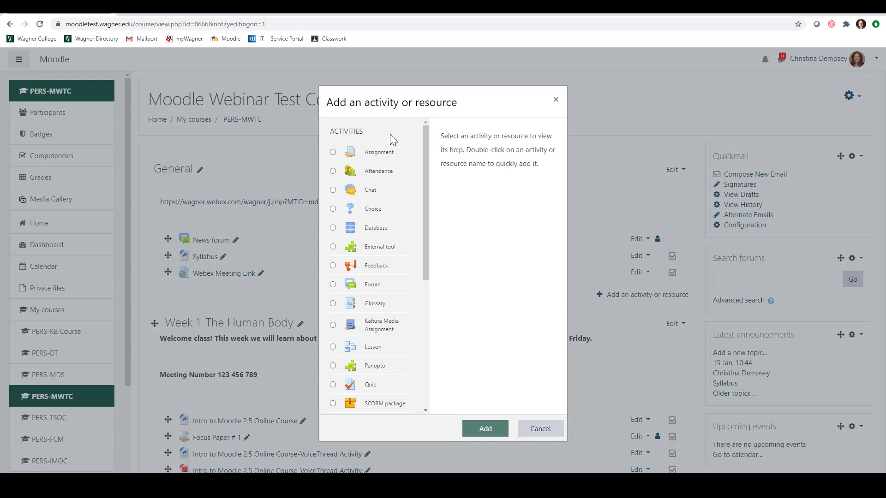
drag(422, 169, 423, 347)
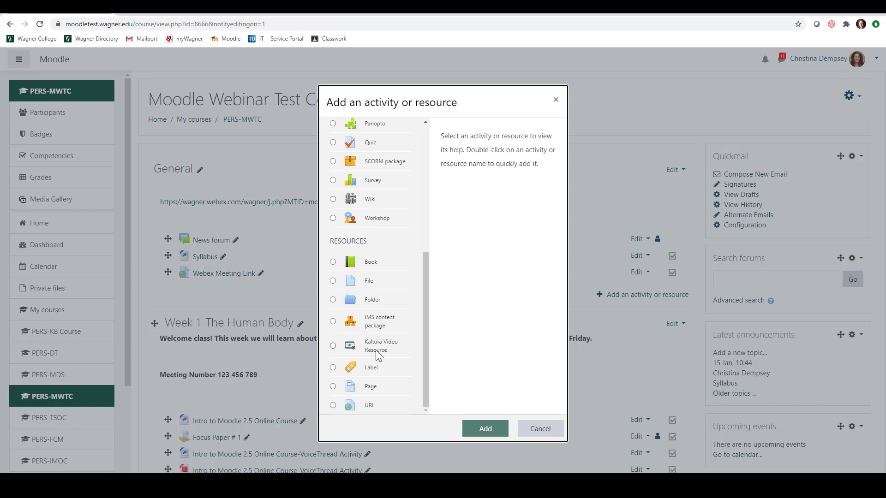
click(333, 347)
click(466, 430)
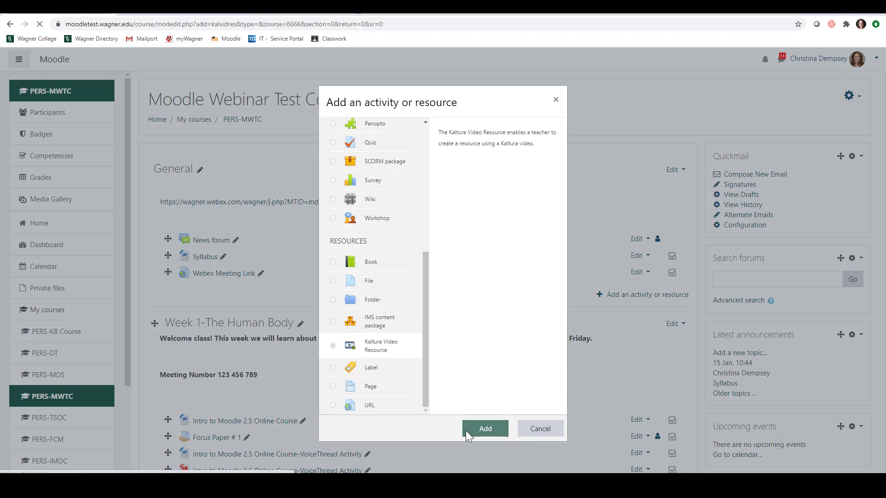
Step: Name the resource "Kaltura Video Resource Example" and embed the non-quiz "Logging into Zoom with your Wagner Account" video from My Media
click(369, 207)
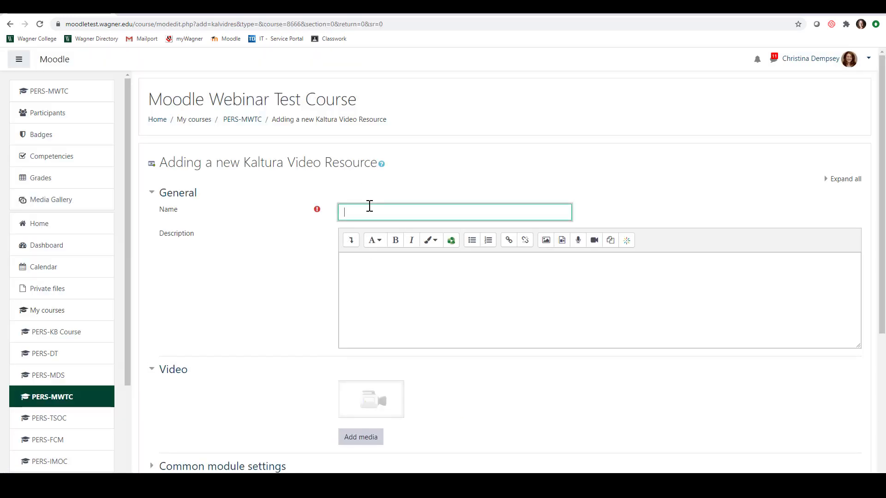
text(Kaltura Video Resource Example)
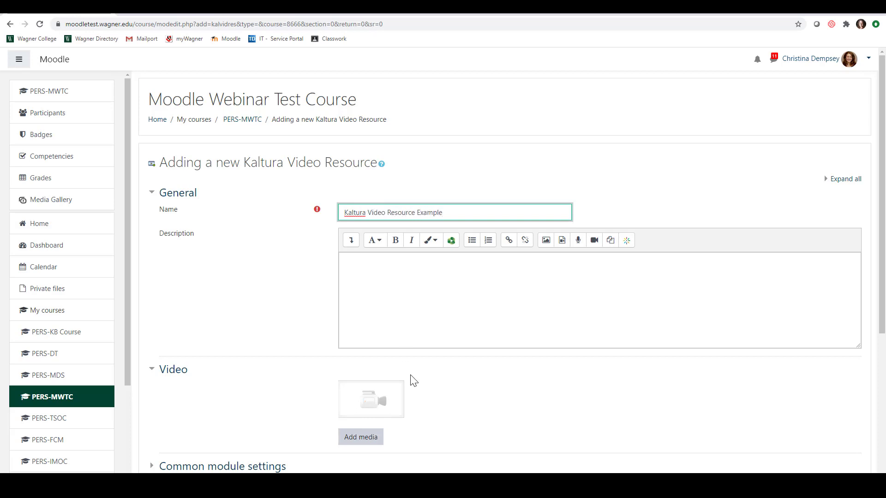
scroll(412, 381, down, 1)
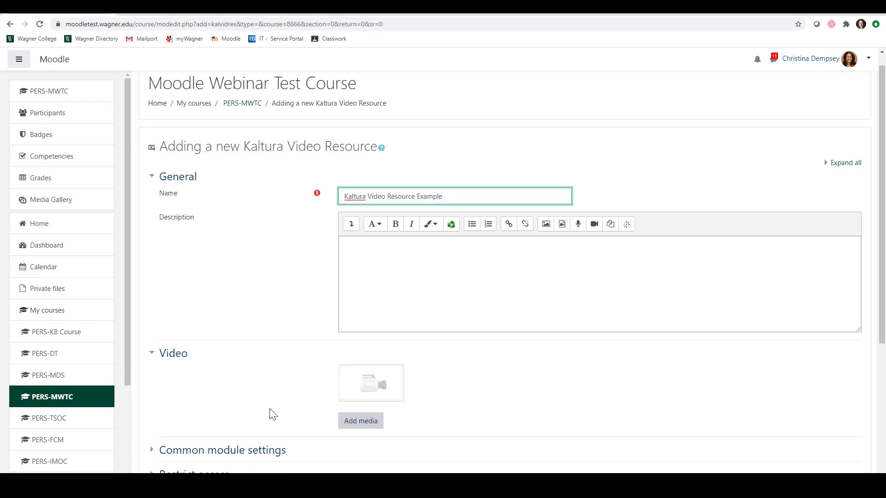
click(372, 427)
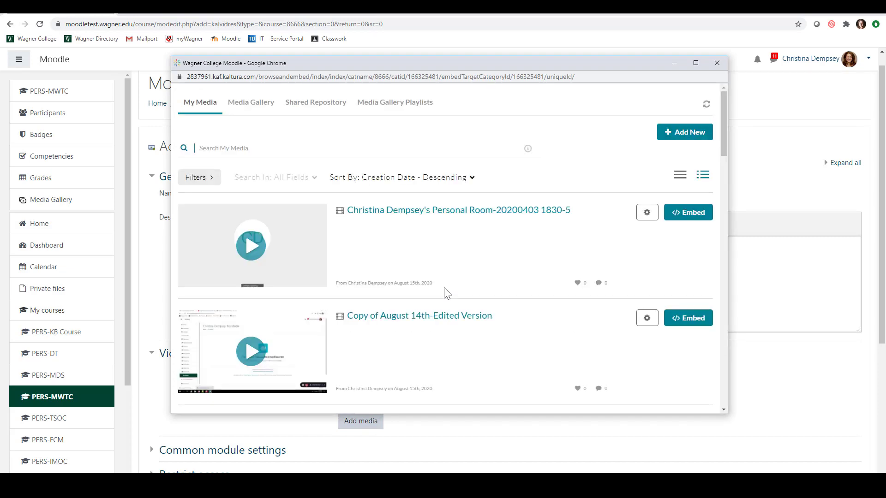
scroll(446, 293, down, 1)
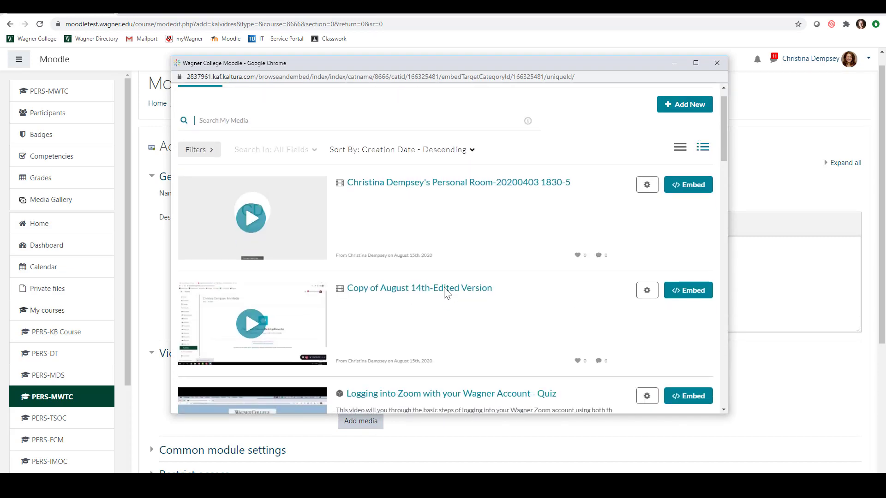
scroll(446, 293, down, 5)
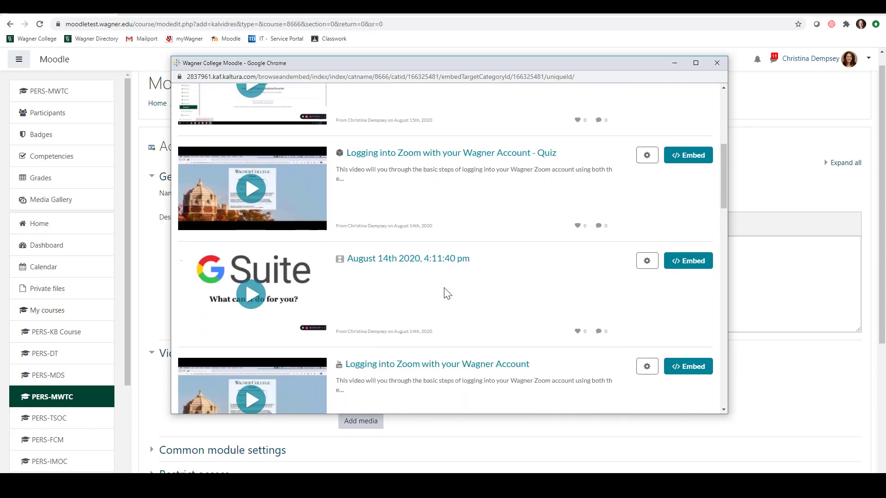
scroll(490, 361, down, 1)
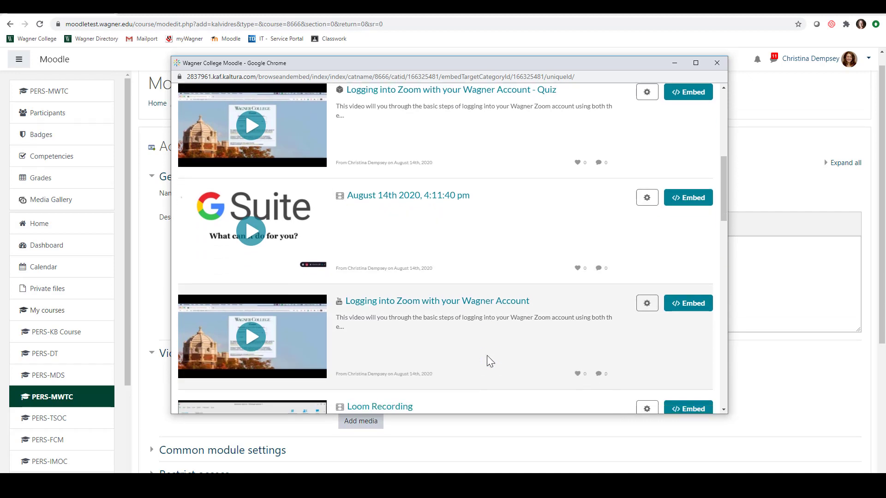
click(696, 312)
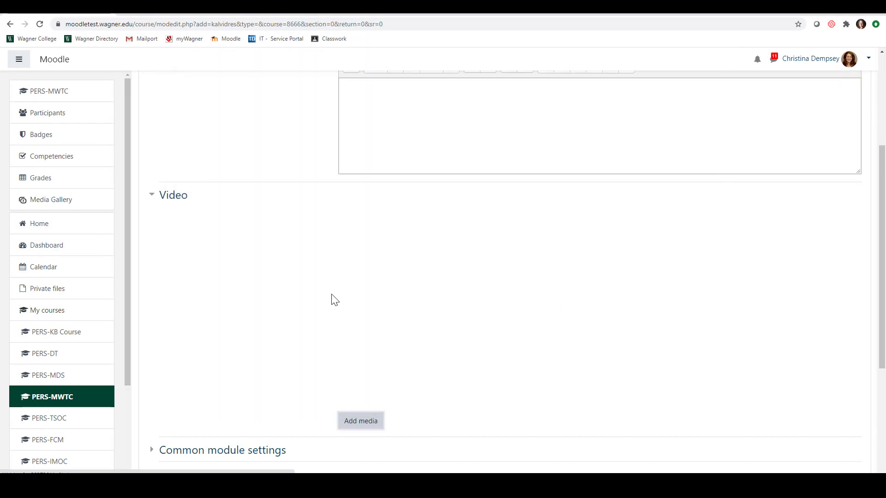
Step: Review the embedded video and the resource's form, leaving the description empty, and save it with a return to the course
scroll(331, 295, up, 2)
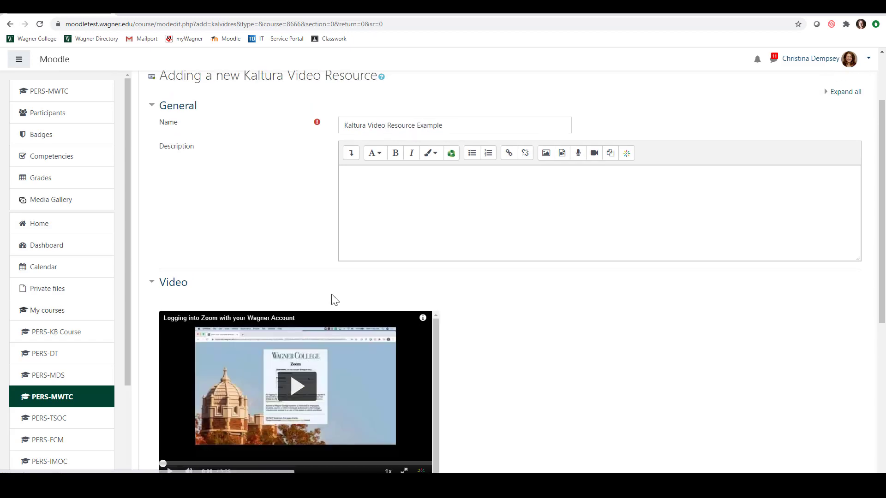
scroll(334, 300, down, 1)
click(380, 178)
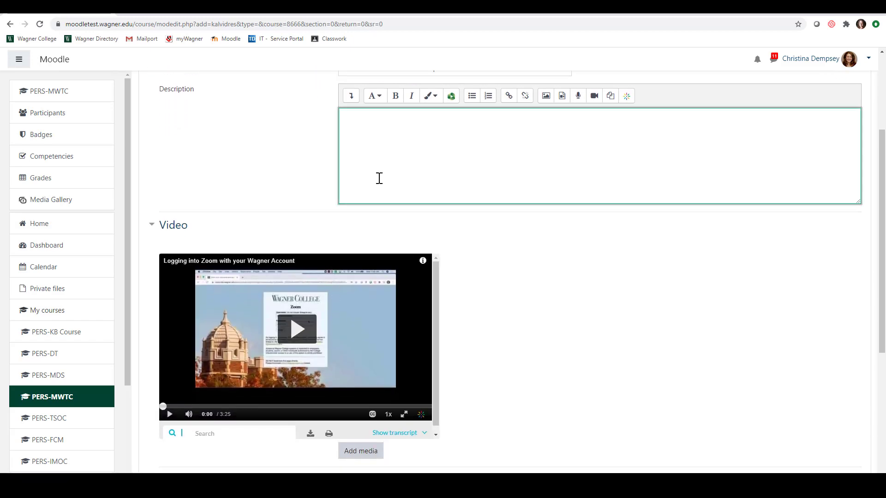
scroll(379, 179, up, 1)
scroll(379, 178, down, 3)
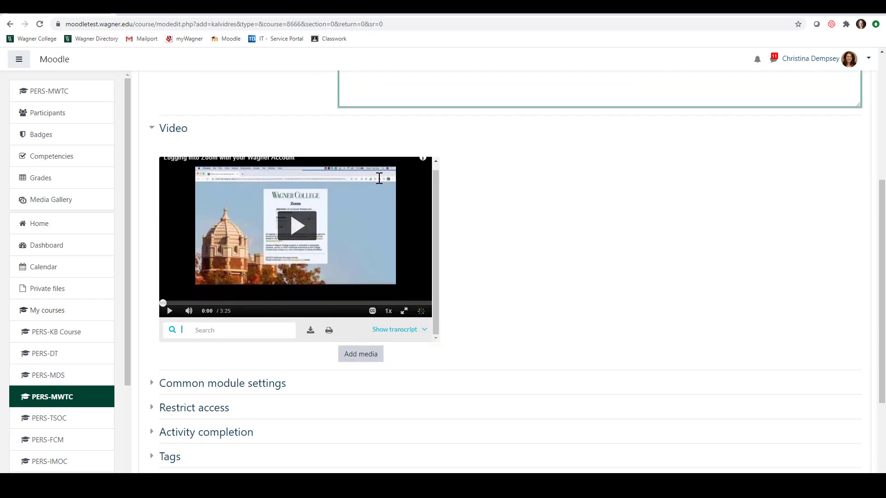
scroll(510, 401, down, 3)
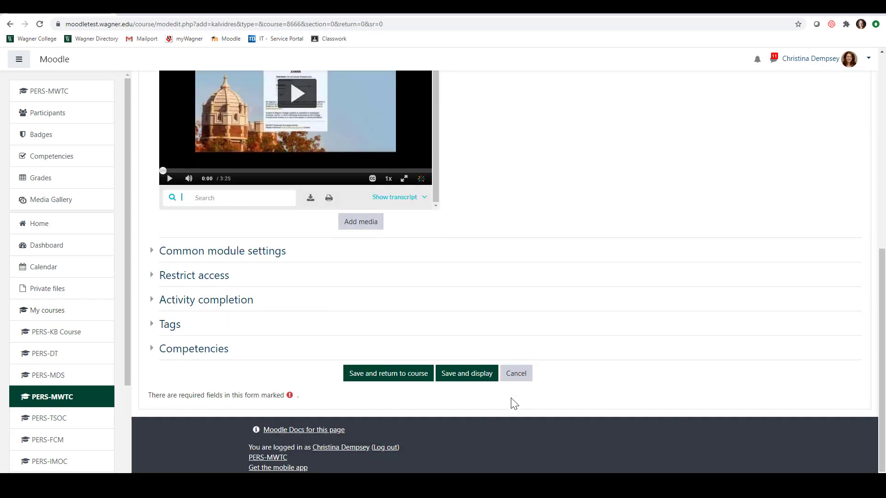
click(415, 379)
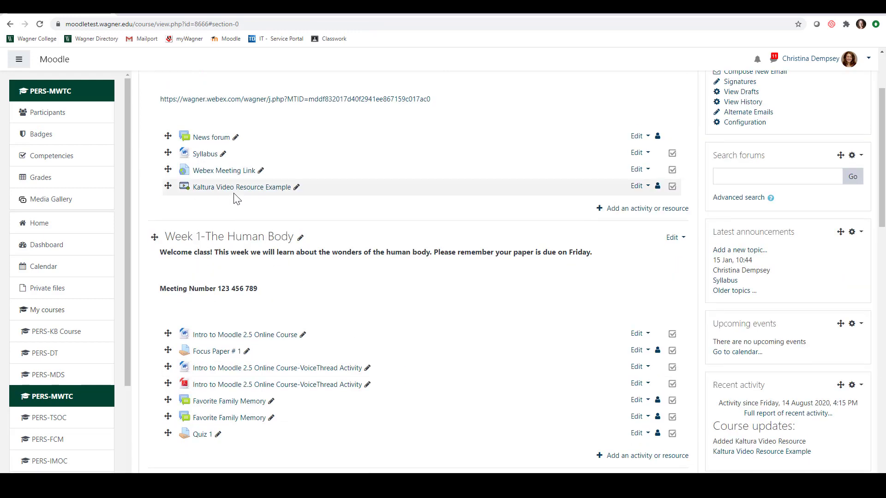
Step: Open Kaltura Video Resource Example to check its video player, and go back to the PERS-MWTC course page
click(235, 188)
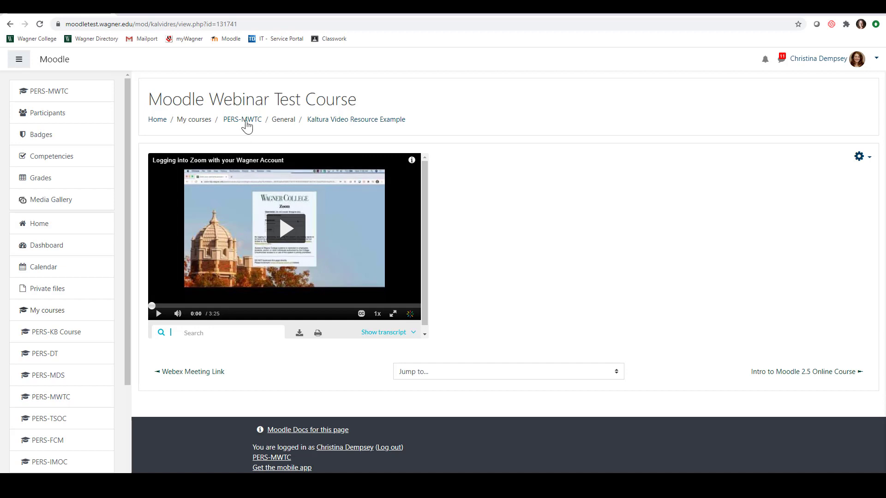
click(244, 120)
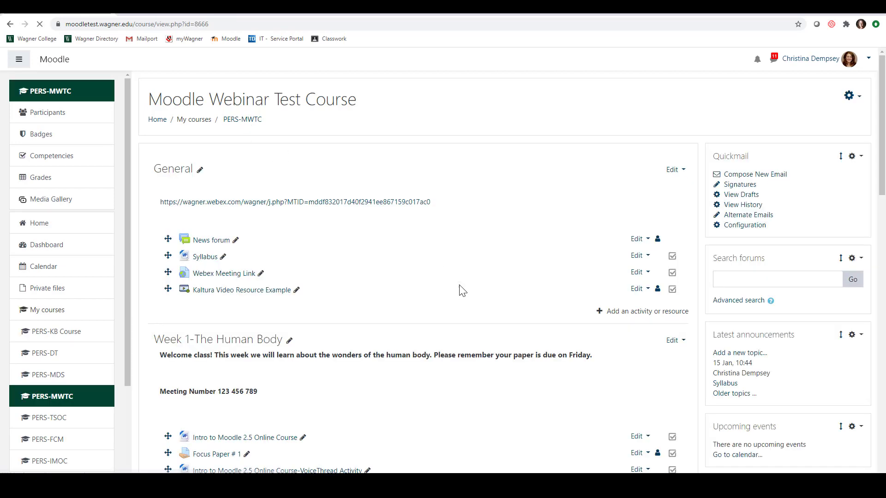
Step: Add a Chat activity to the General section and name the chat room "Chat Example"
click(646, 314)
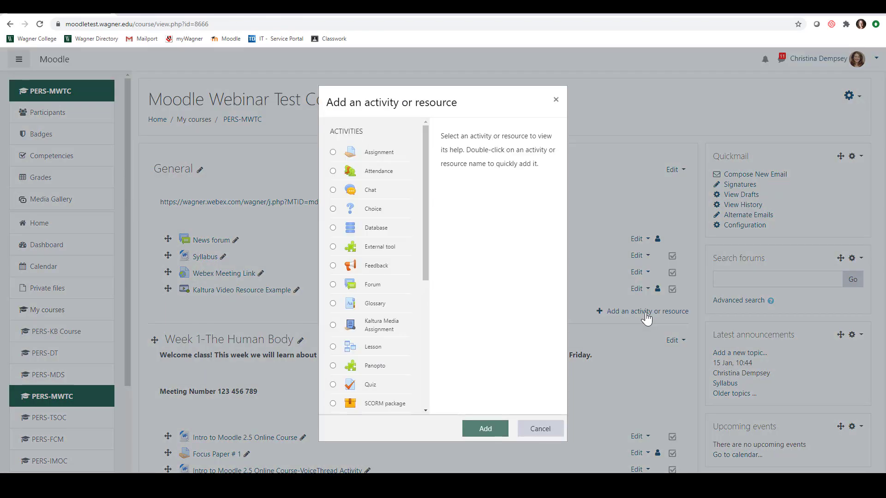
click(376, 190)
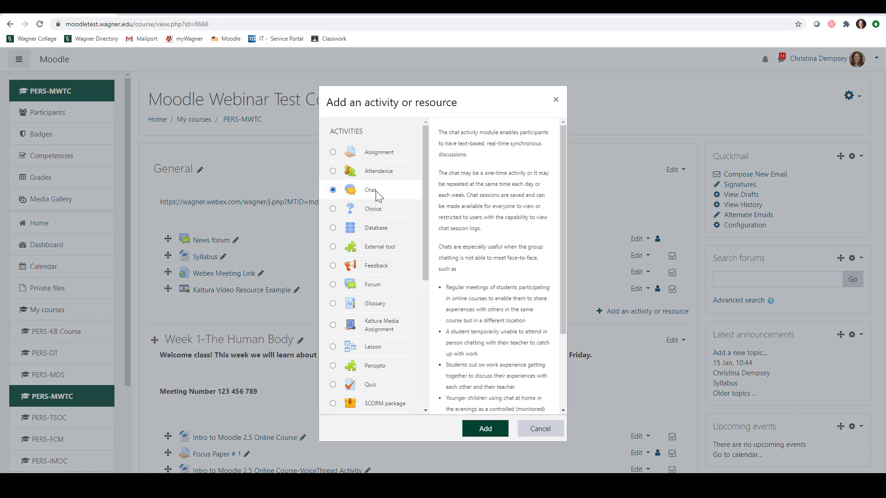
click(485, 429)
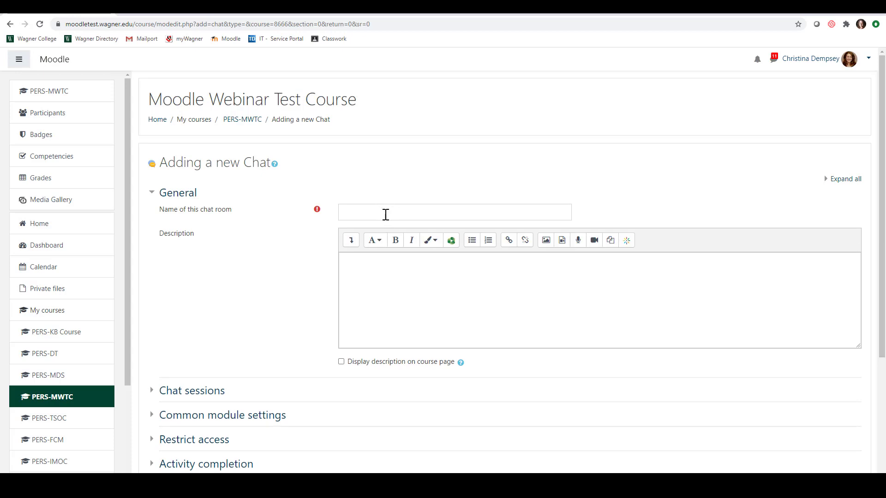
click(386, 213)
text(Chat E)
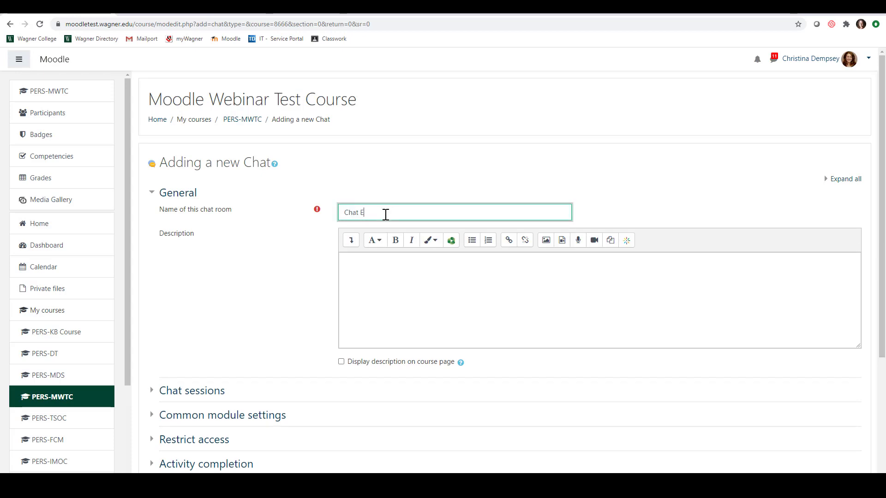
text(xample)
Step: Embed the Kaltura video "How to Use Zoom as a Student" in the chat's description and save it with a return to the course
click(412, 273)
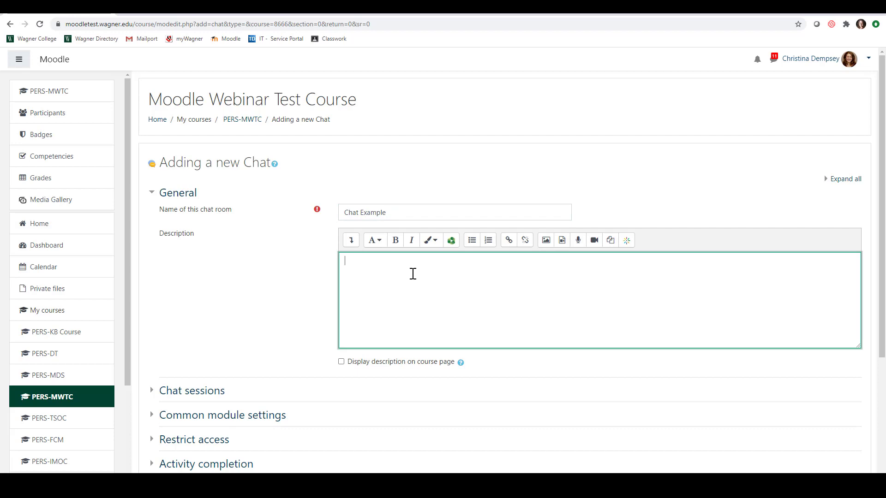
click(627, 241)
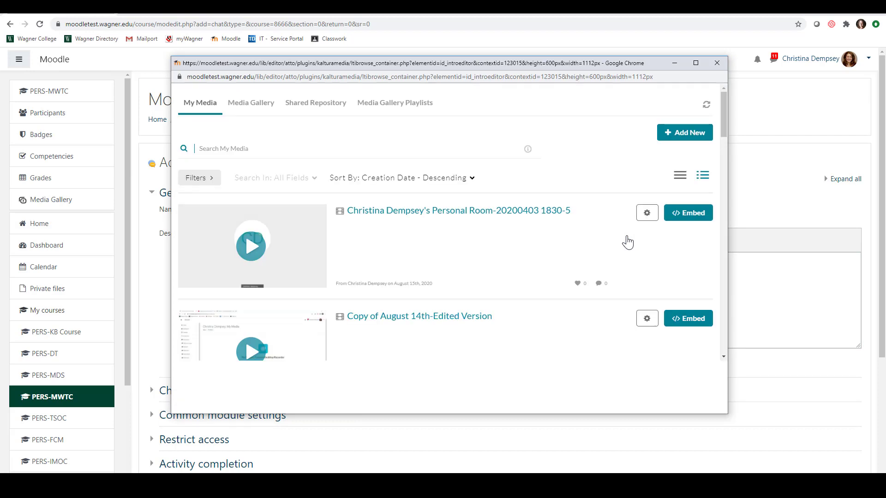
click(687, 133)
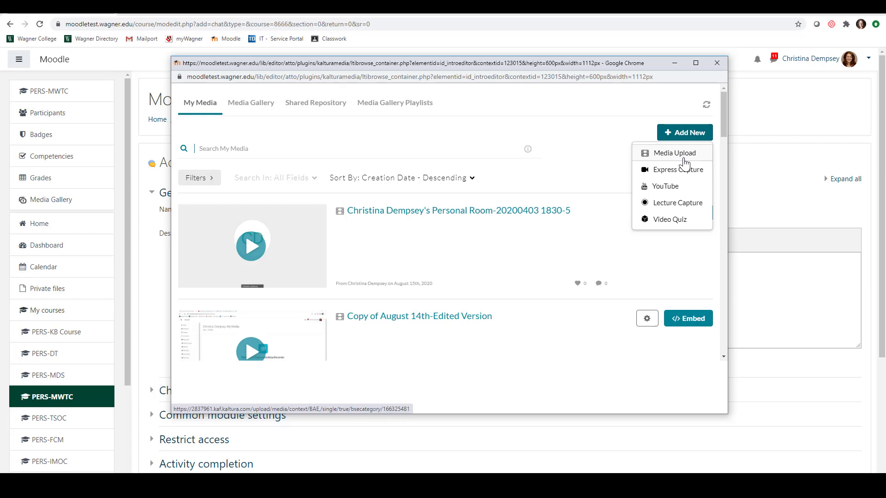
click(600, 151)
scroll(600, 152, down, 2)
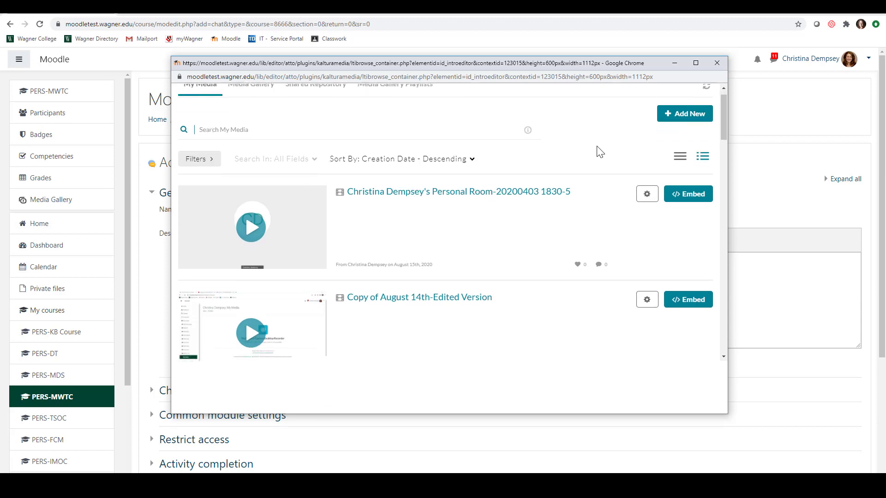
scroll(599, 151, down, 12)
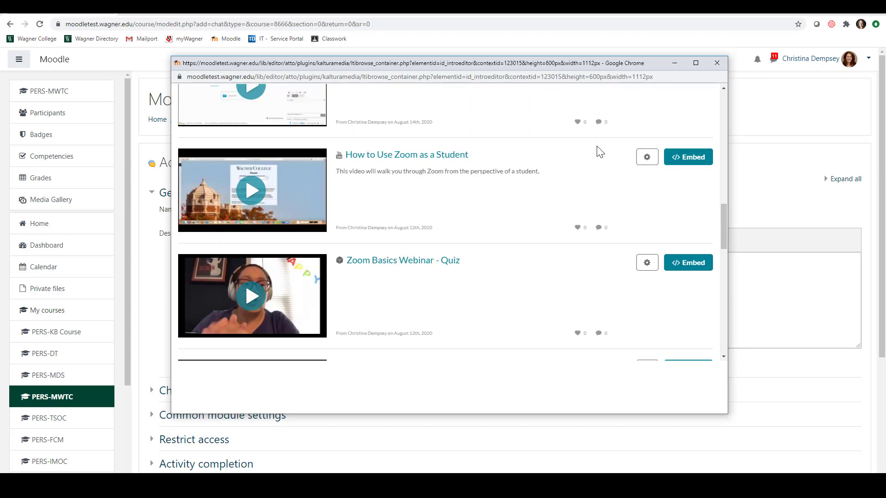
click(674, 157)
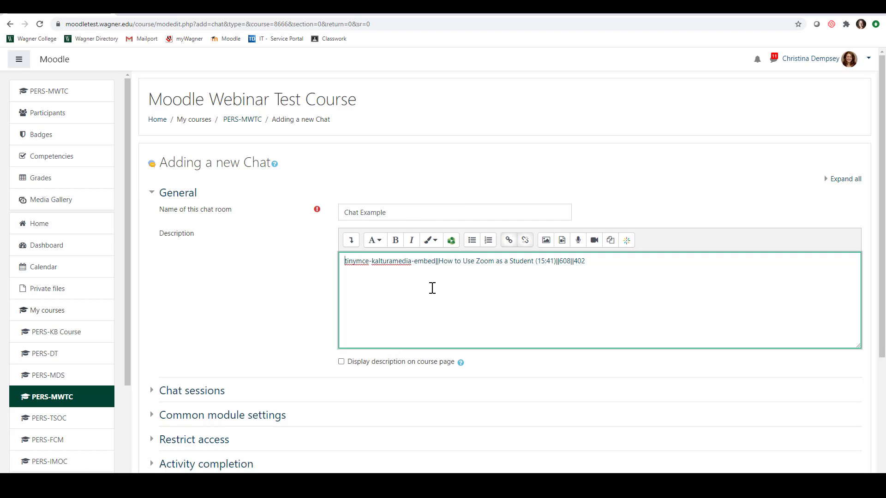
scroll(312, 346, down, 2)
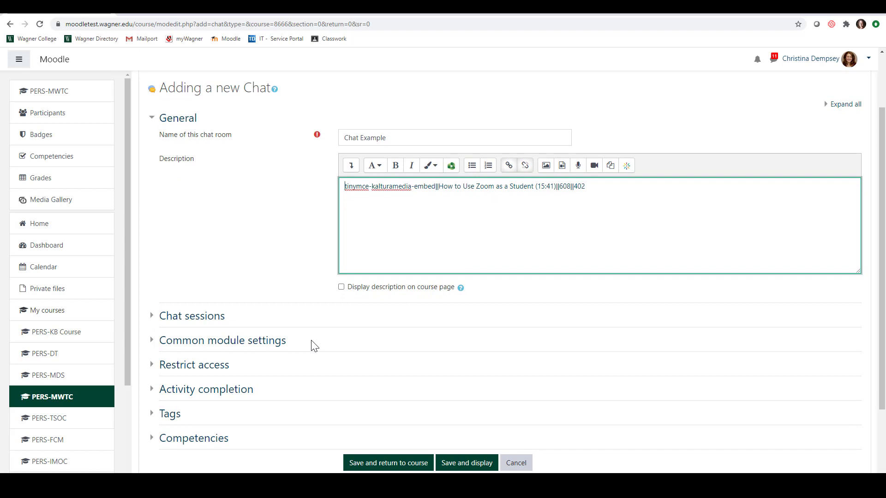
click(384, 466)
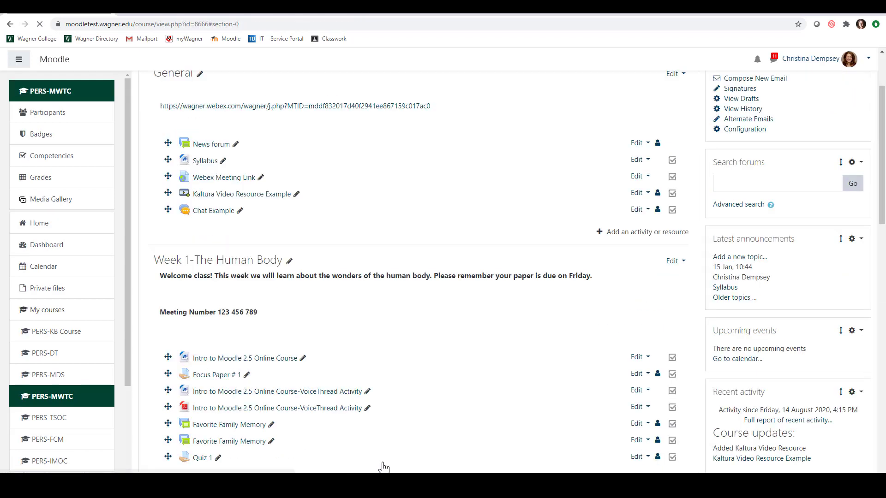
Step: Open Chat Example to check the embedded video in its description, and return to the PERS-MWTC course page
click(213, 211)
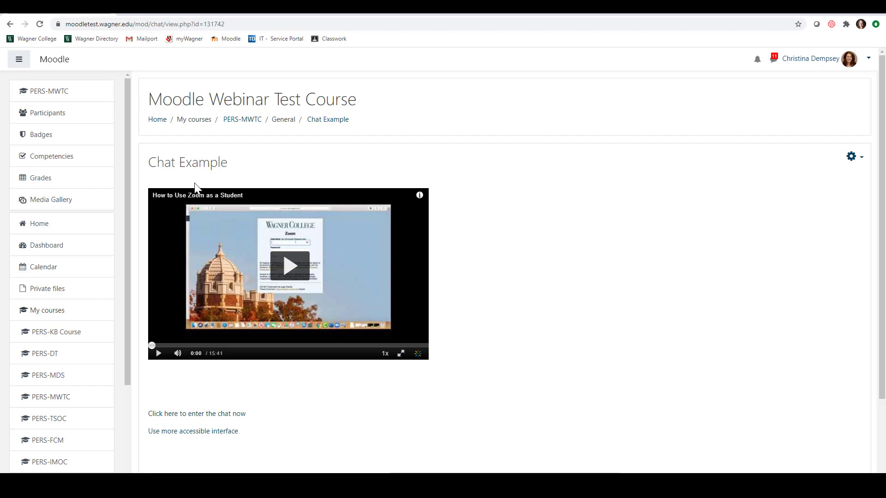
scroll(216, 399, down, 1)
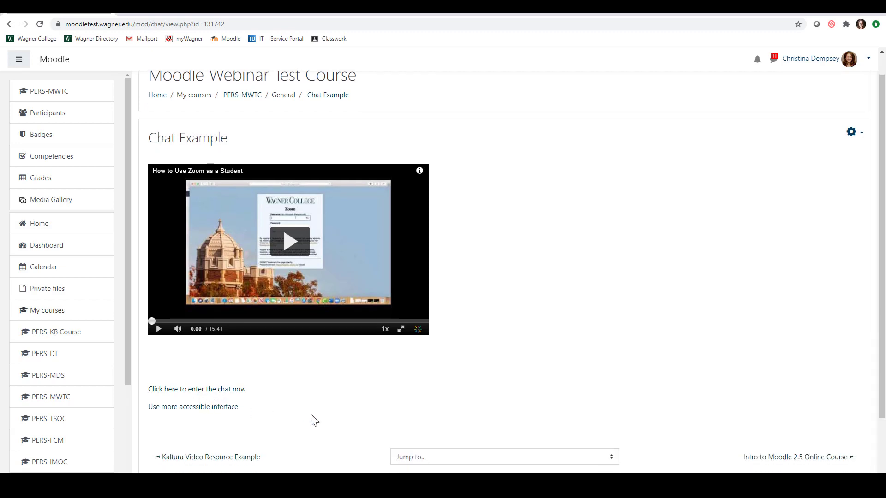
click(248, 95)
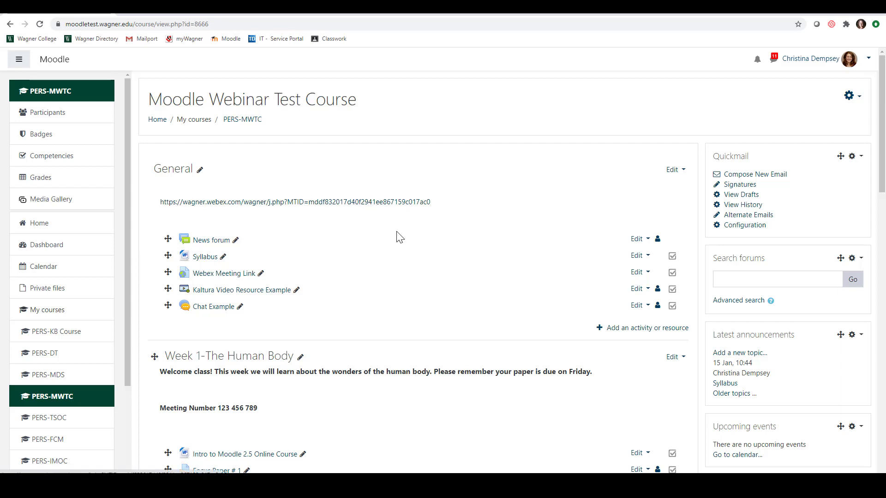
Step: Start adding a Kaltura Media Assignment to the General section of the course
scroll(397, 237, down, 2)
scroll(398, 237, up, 1)
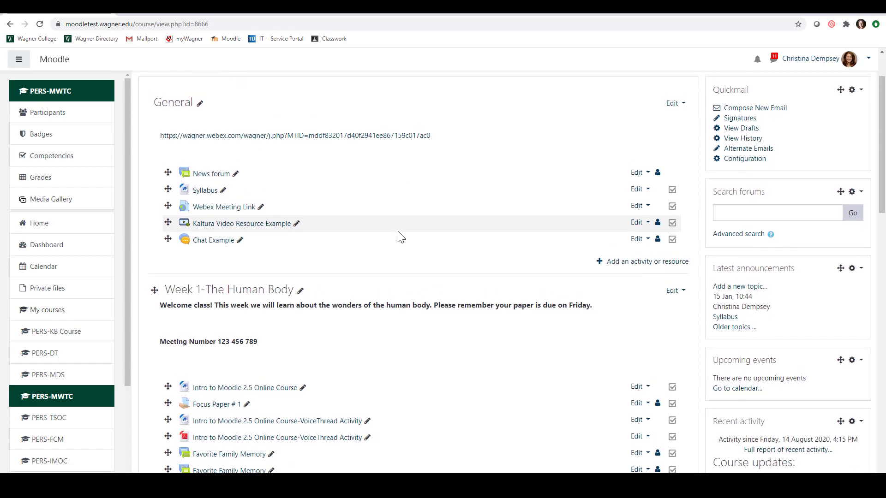
click(600, 261)
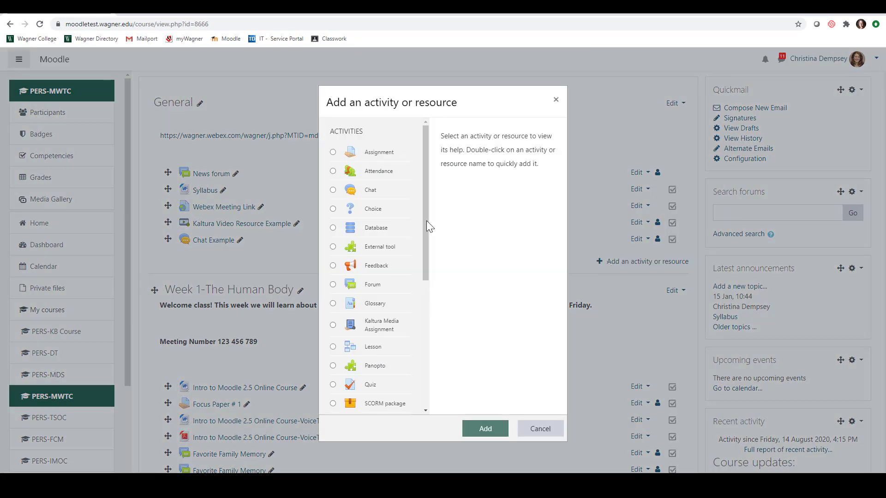
click(333, 326)
click(485, 428)
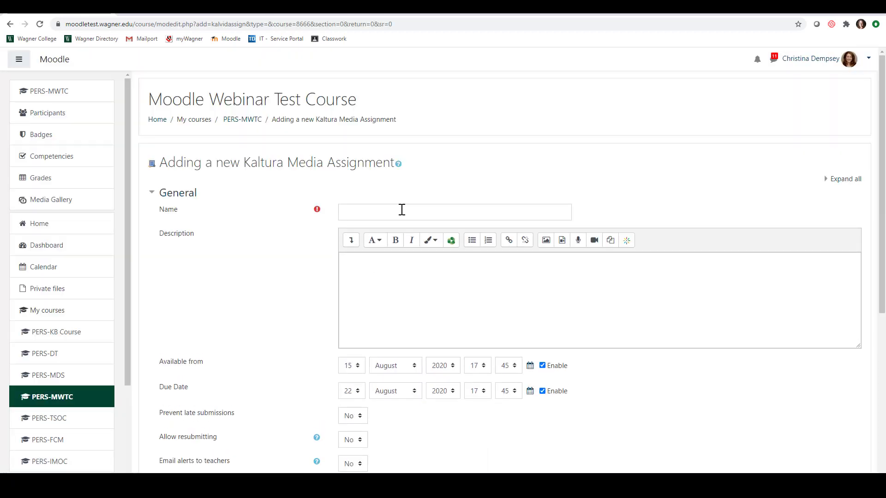
Step: Name the new media assignment "Submit a Getting to Know You Video" and move on to its description
click(401, 210)
text(Ka)
key(BackSpace)
key(BackSpace)
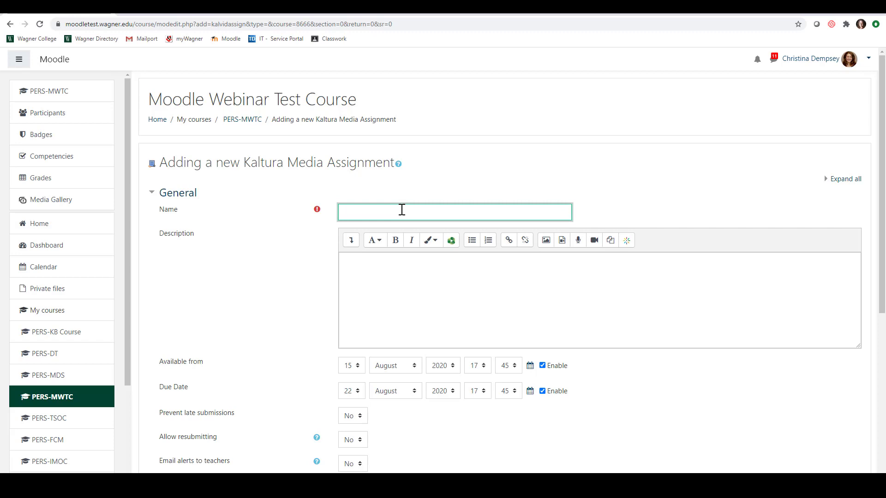
text(Submit a Getti)
text(ng to Know You)
text( Video)
click(456, 305)
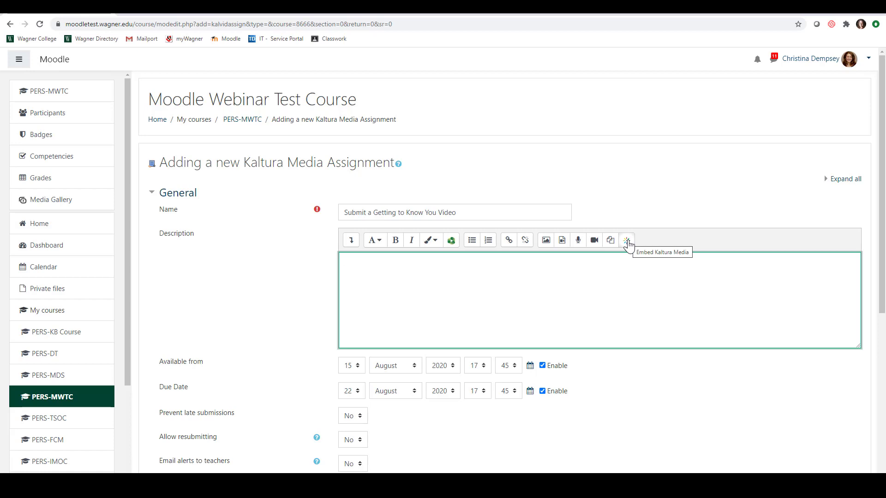
Step: Set the assignment's grade category to Assignments and save it with a return to the course
scroll(563, 395, down, 2)
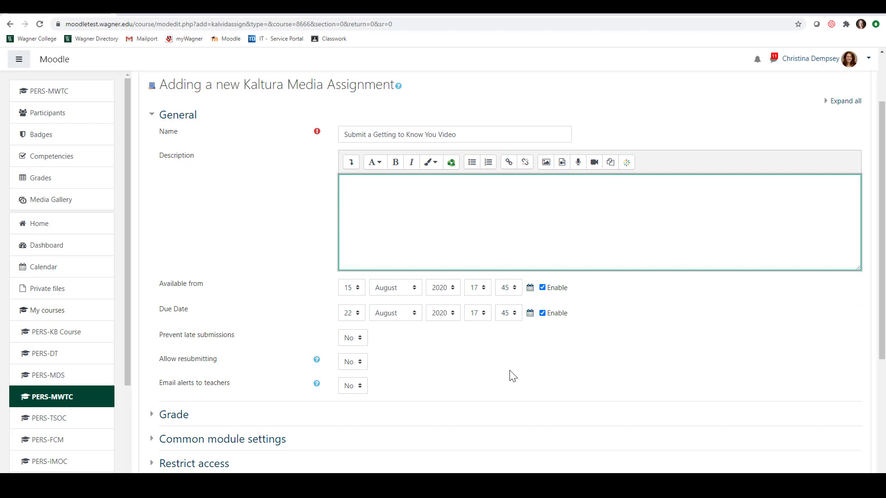
scroll(512, 376, down, 1)
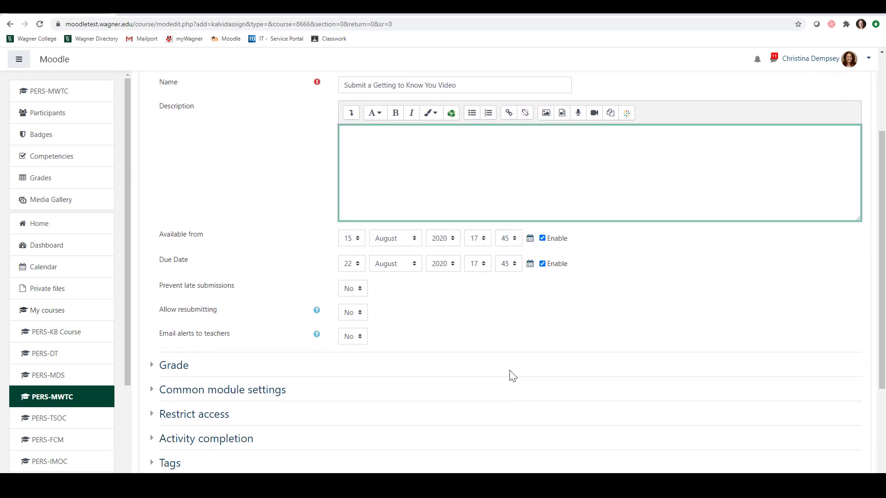
click(187, 358)
click(187, 361)
scroll(370, 417, down, 2)
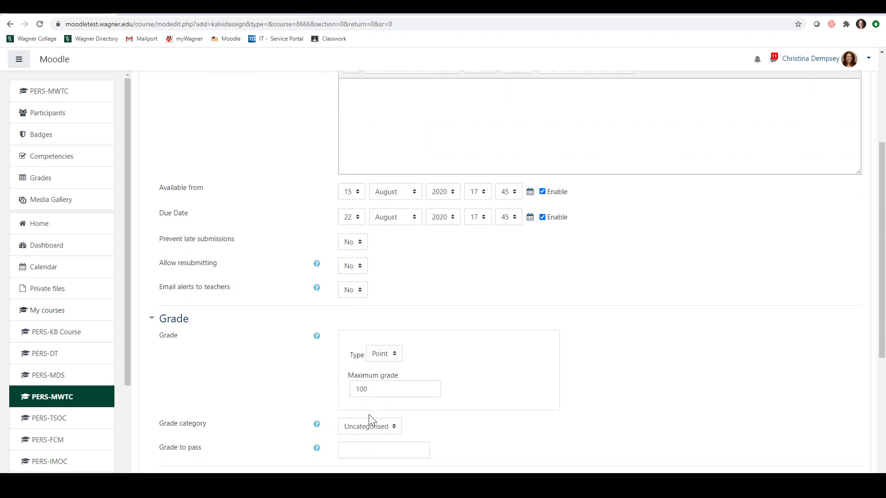
click(374, 406)
click(374, 421)
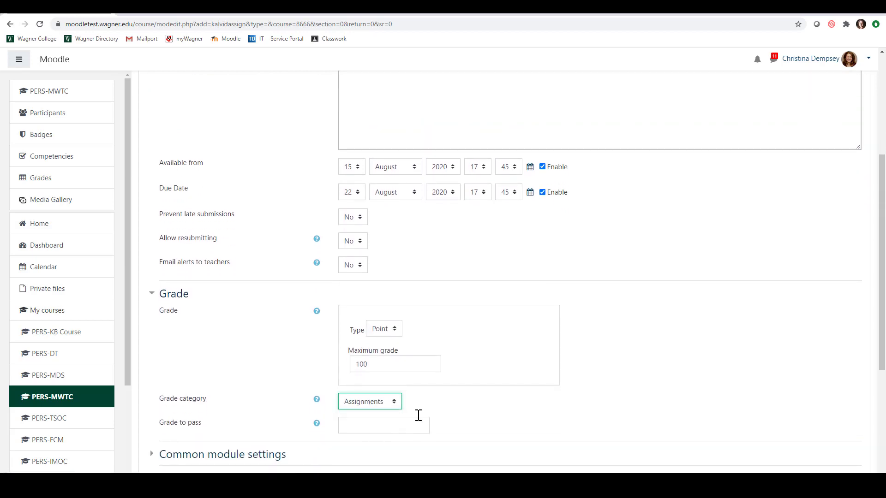
scroll(530, 418, down, 5)
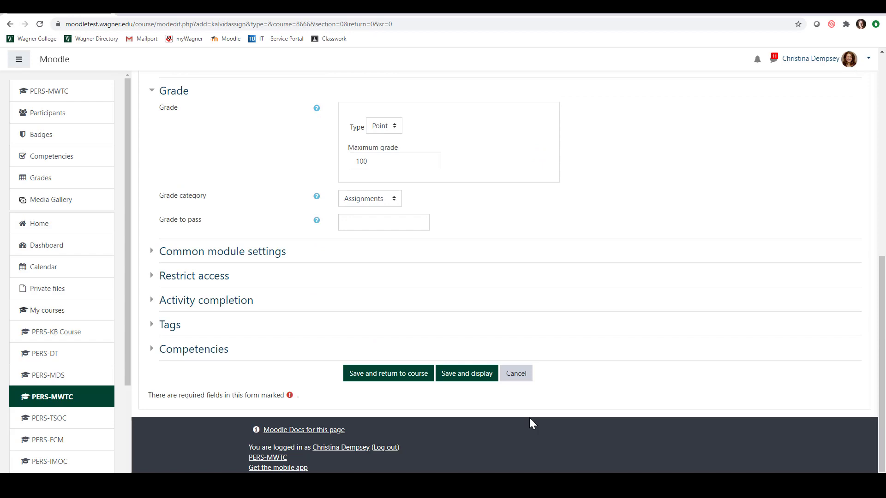
click(412, 380)
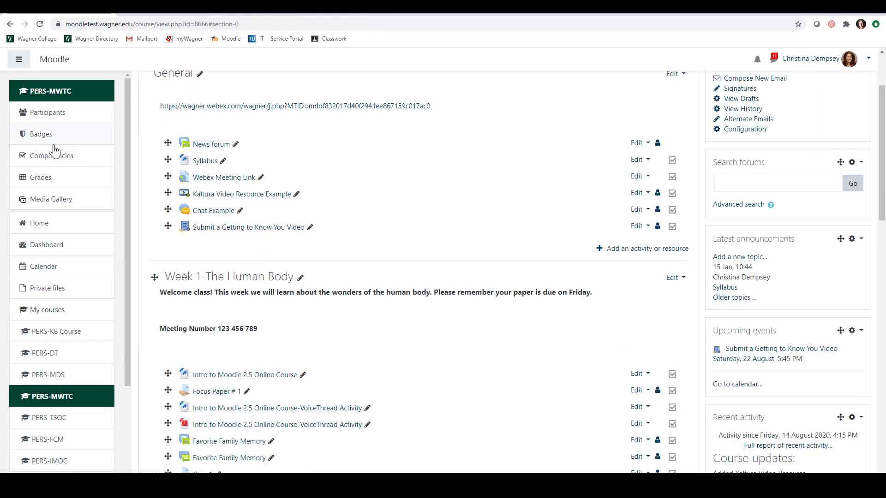
Step: Log in to the course as one of its enrolled students and open the "Submit a Getting to Know You Video" assignment
click(49, 113)
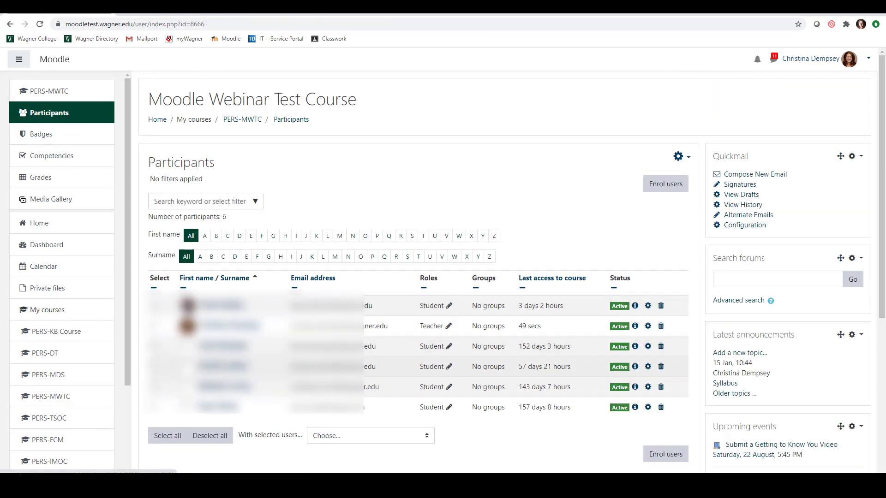
click(224, 363)
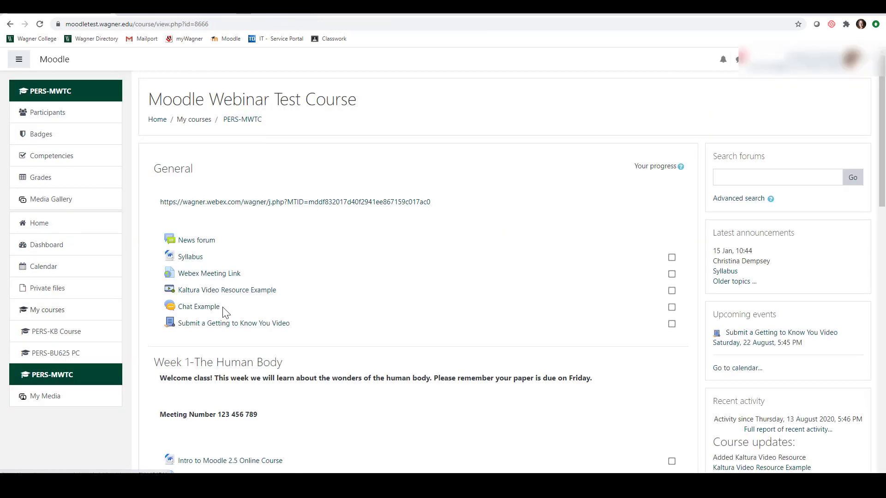
click(232, 324)
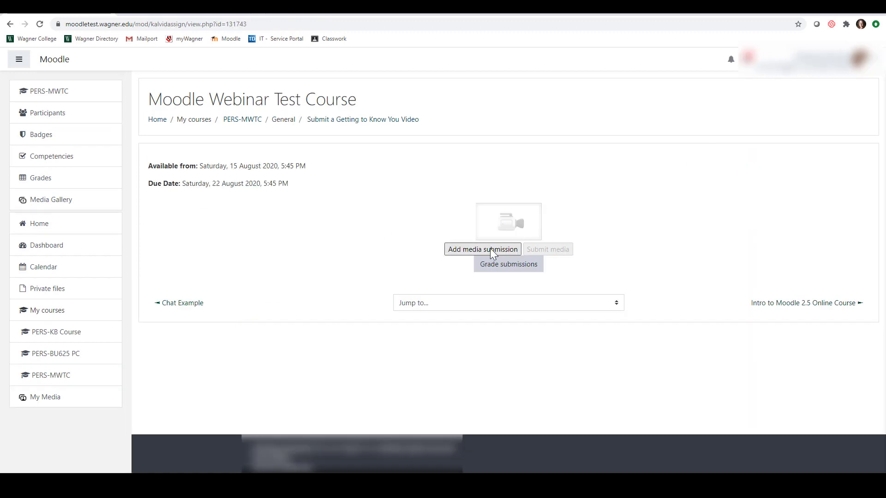
Step: Check the student's media submission window and its options for adding new media, and close it without submitting
click(491, 250)
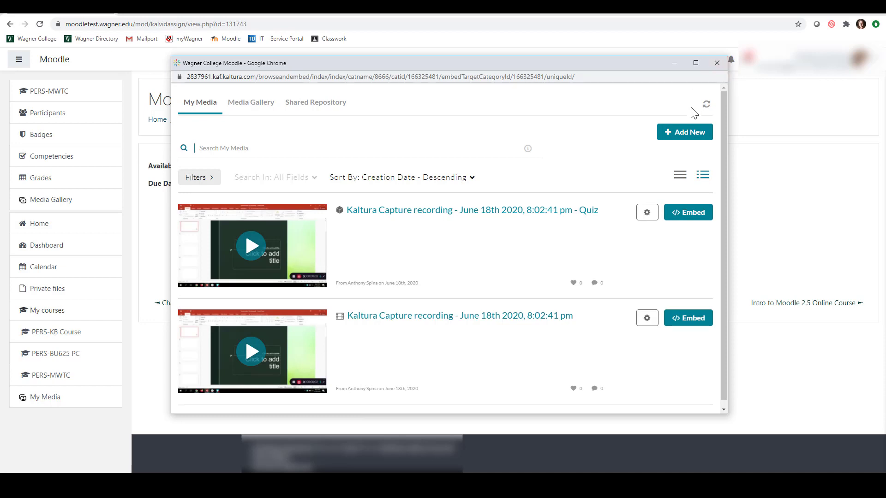
click(685, 133)
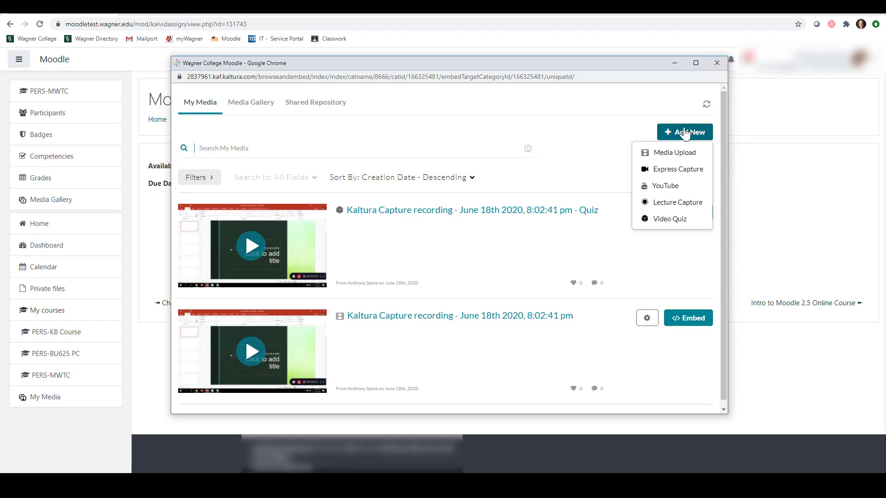
click(717, 63)
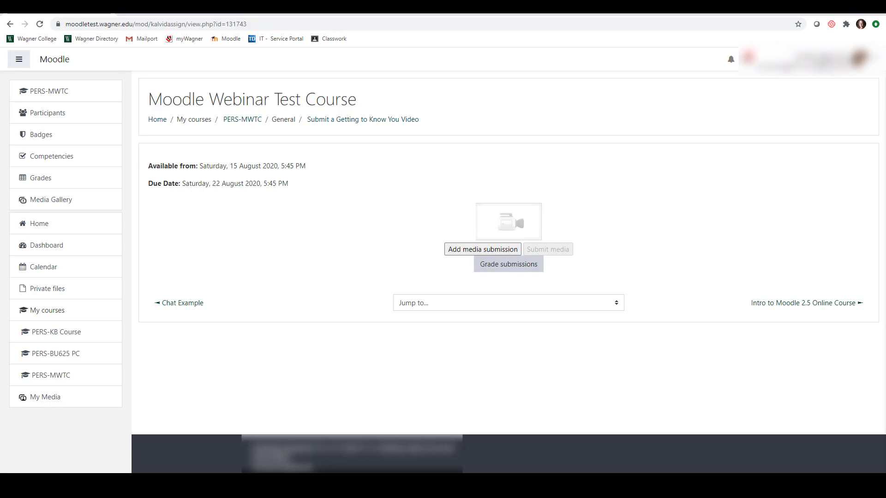
Step: Log out of the student's session
click(859, 58)
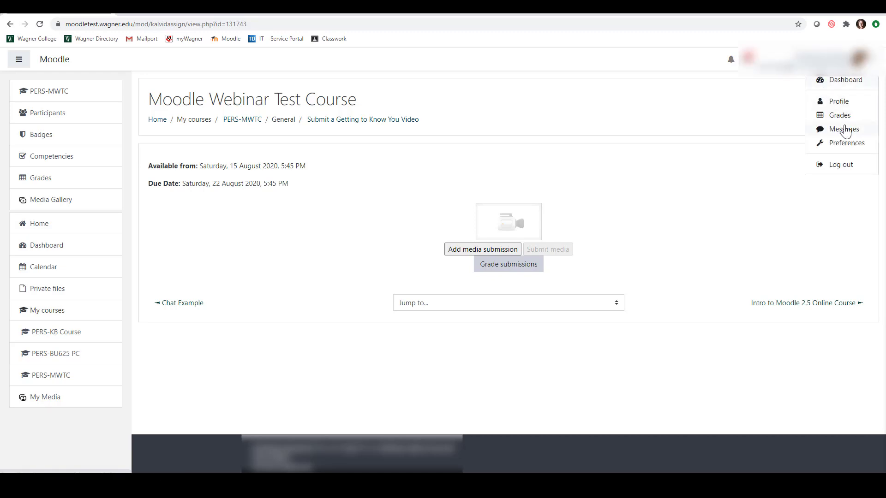
click(838, 167)
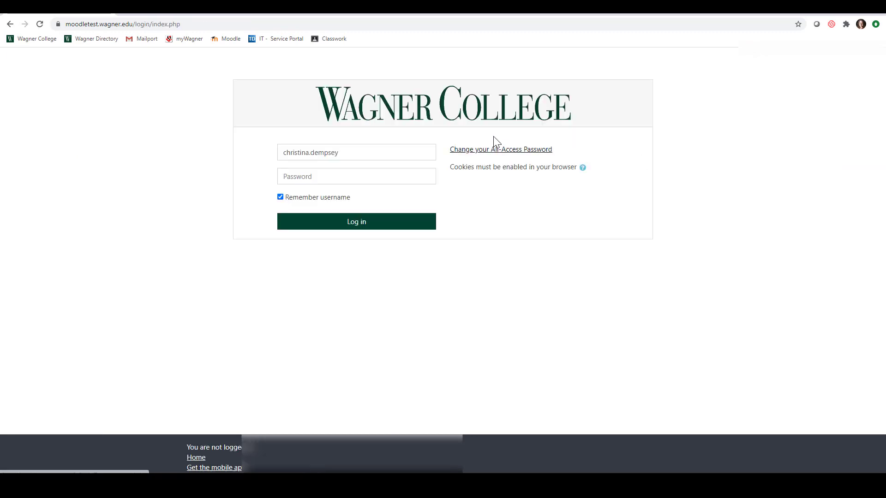